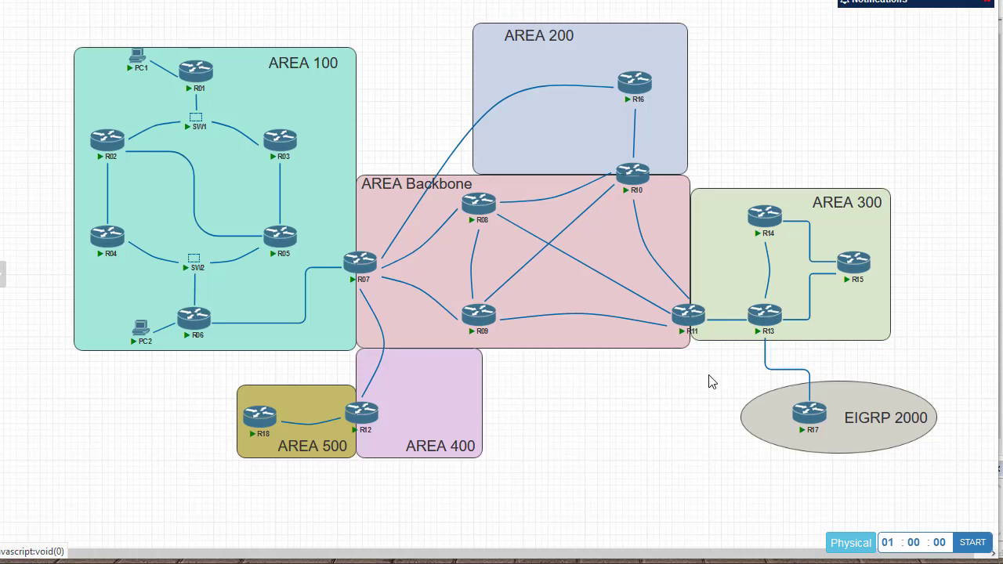
- On R17, list the interface brief and show the EIGRP 2000 running-config section
mouse_move(848, 423)
mouse_move(776, 335)
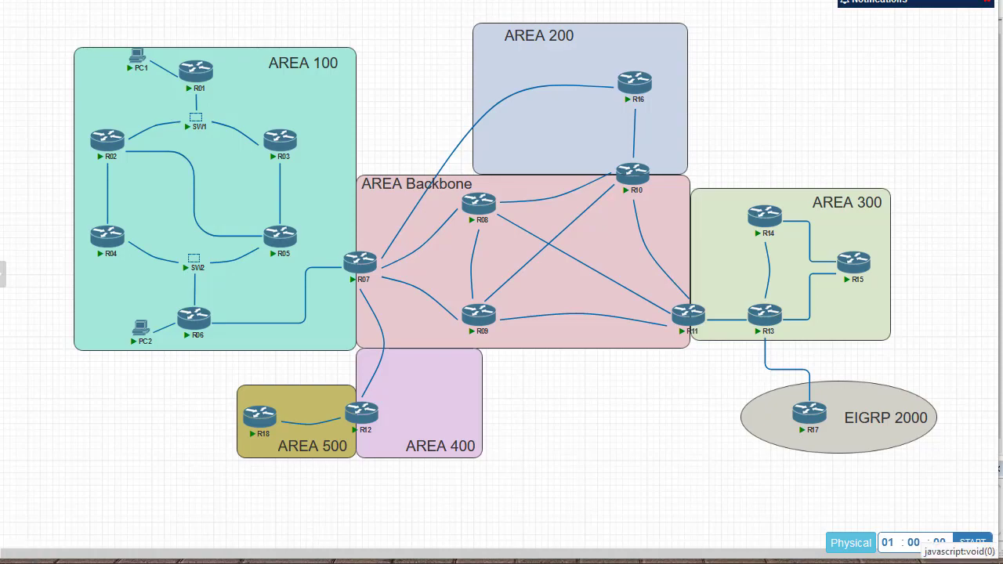
key("alt+Tab")
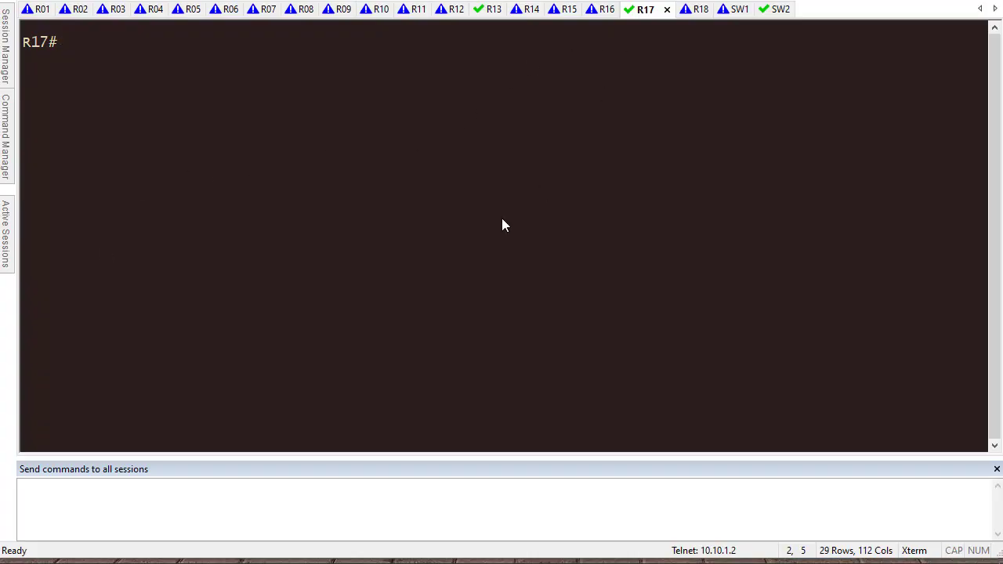
type("sh ip int bri")
key("Return")
key("space")
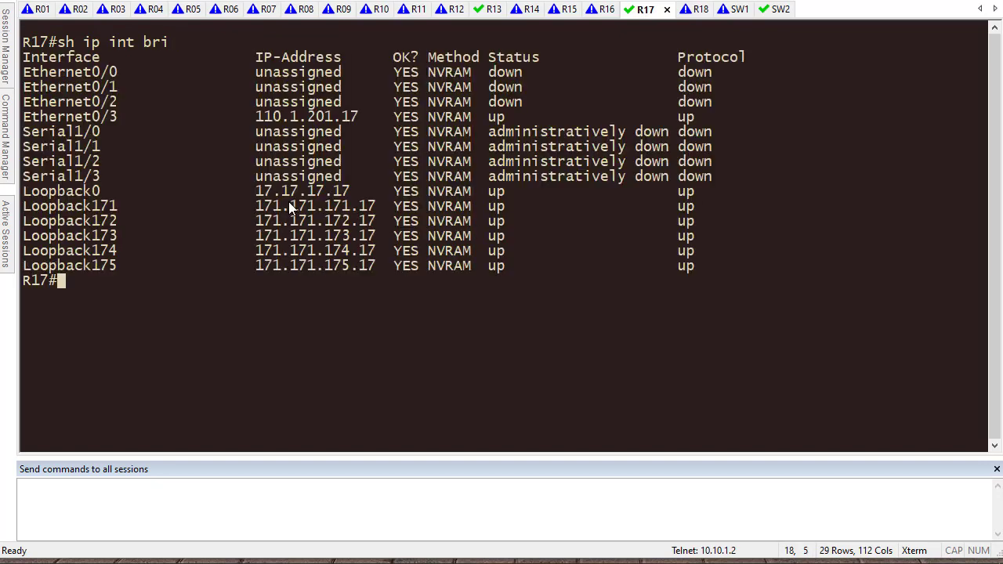
type("sh run | s r e")
key("Return")
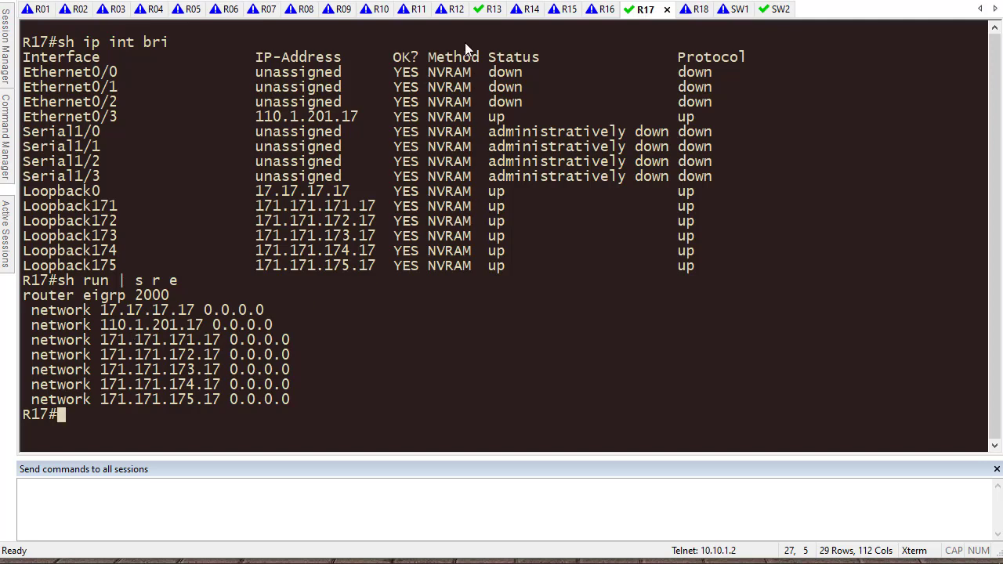
- Show R13's OSPF section with 'sh run | s r o' and copy the redistribute eigrp 2000 subnets line
left_click(489, 8)
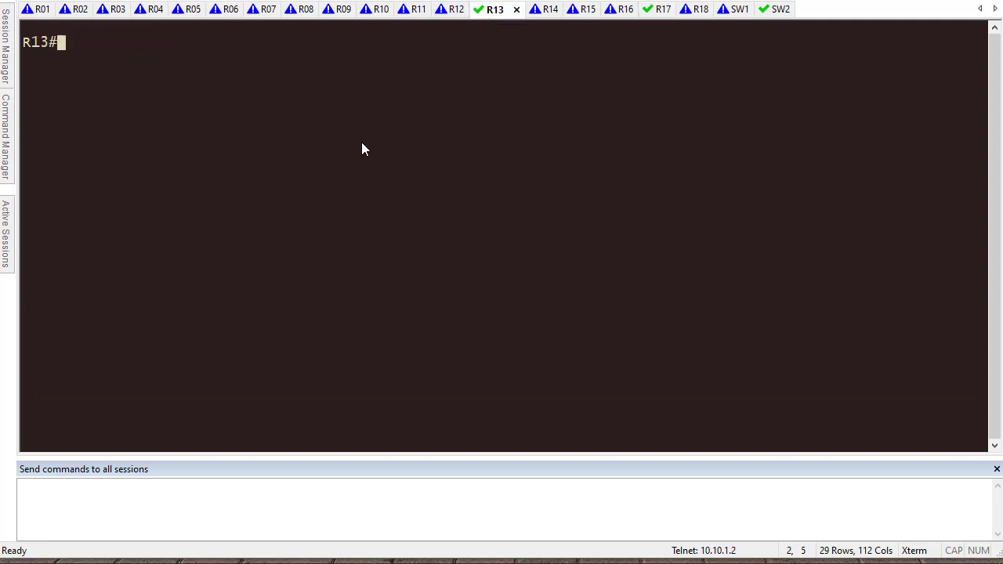
type("sh rn")
key("BackSpace")
key("BackSpace")
type("un | s r o")
key("Return")
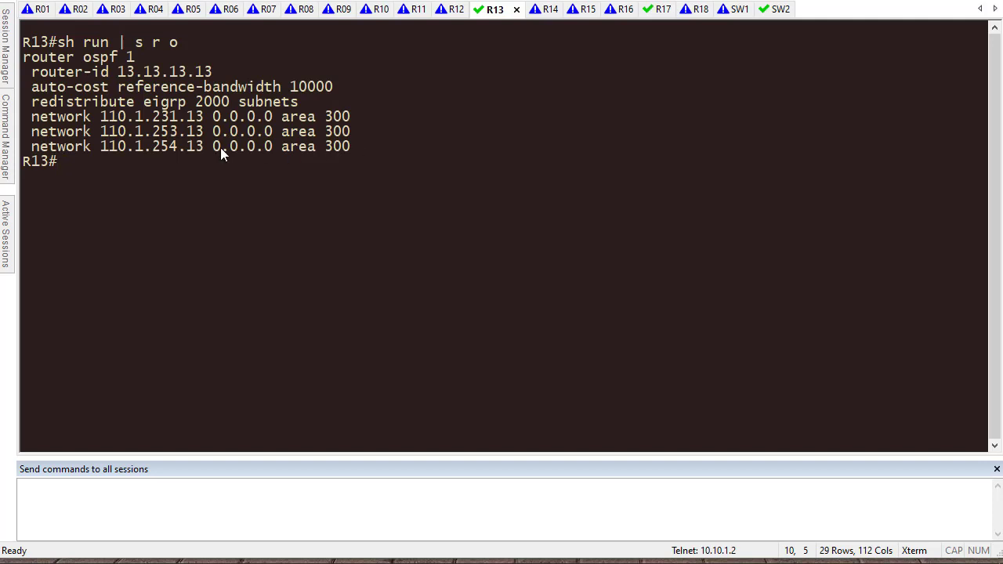
triple_click(72, 99)
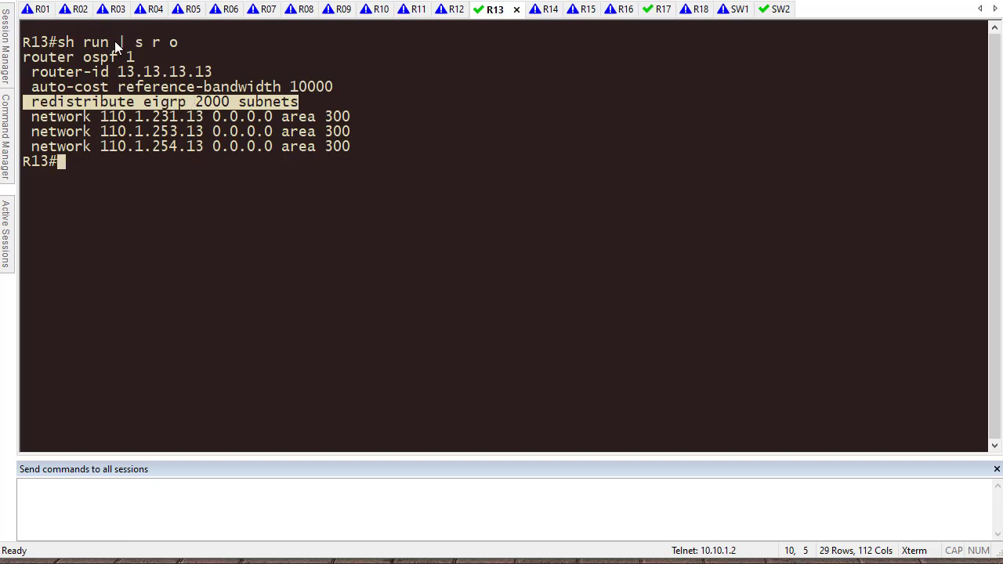
- Glance at the EVE-NG topology diagram, then come back to the router sessions
key("alt+Tab")
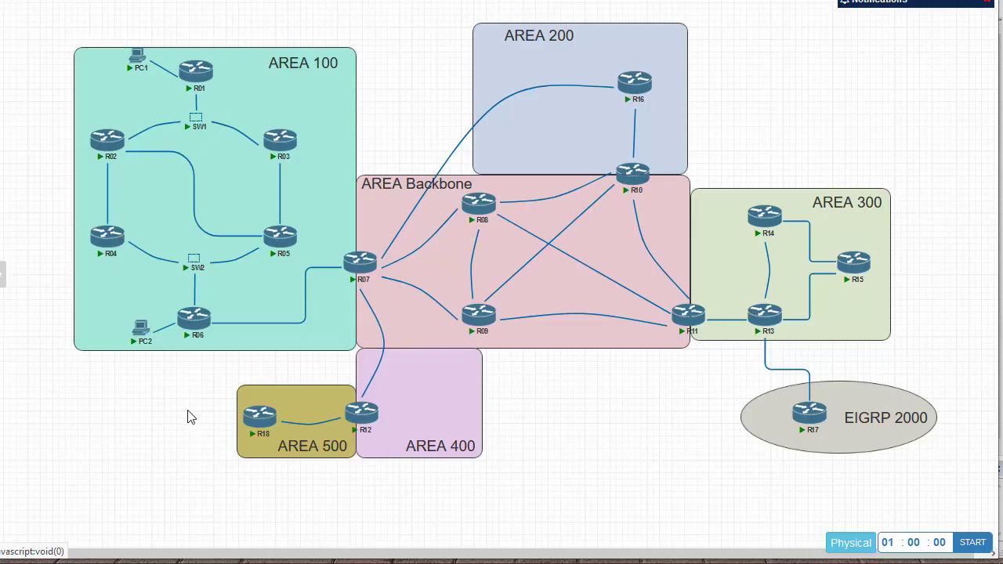
mouse_move(198, 335)
key("alt+Tab")
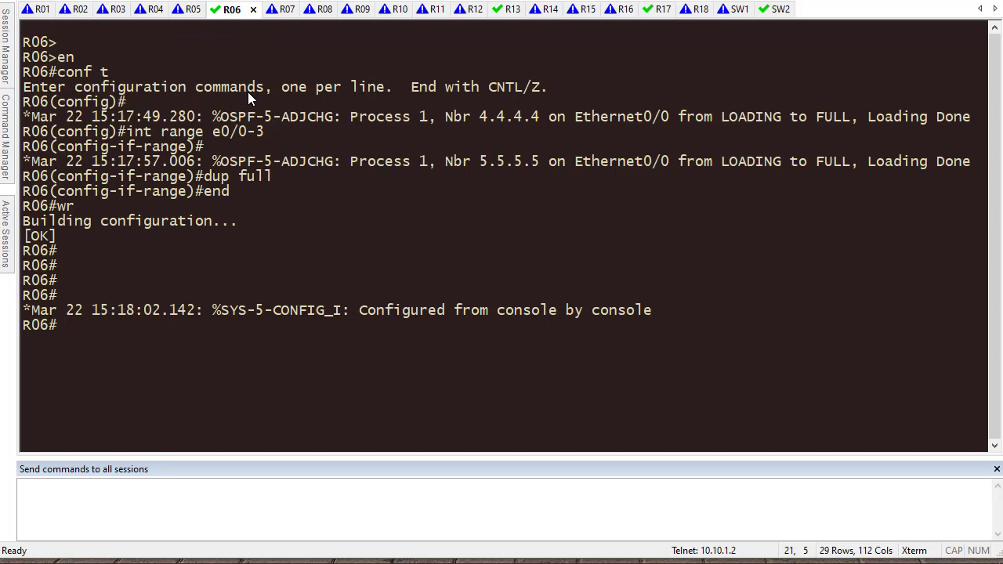
- Clear R06's screen, page through 'sh ip route', and highlight 171.171.171.0's E2 type and cost 20
key("ctrl+l")
type("sh")
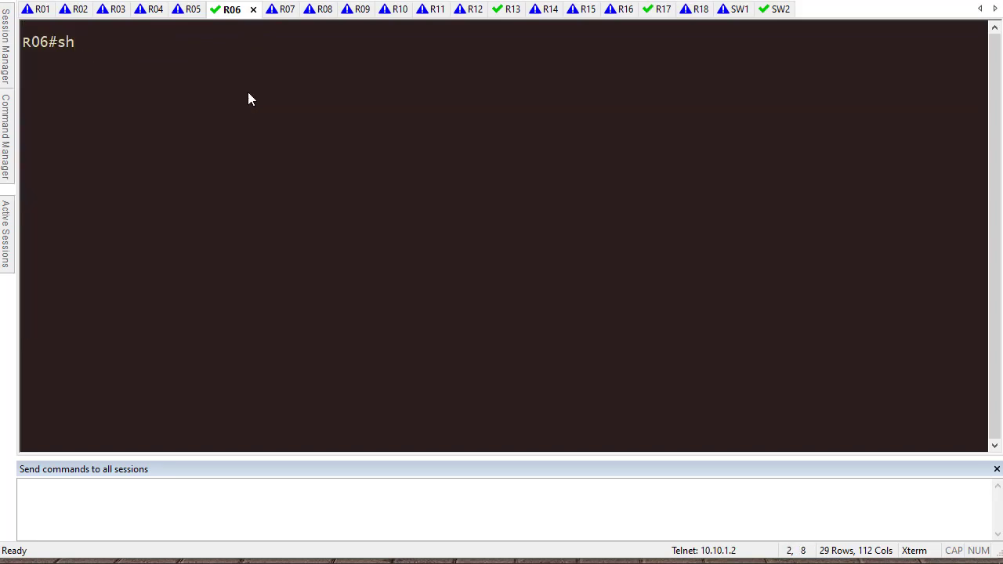
type(" ip route")
key("Return")
key("space")
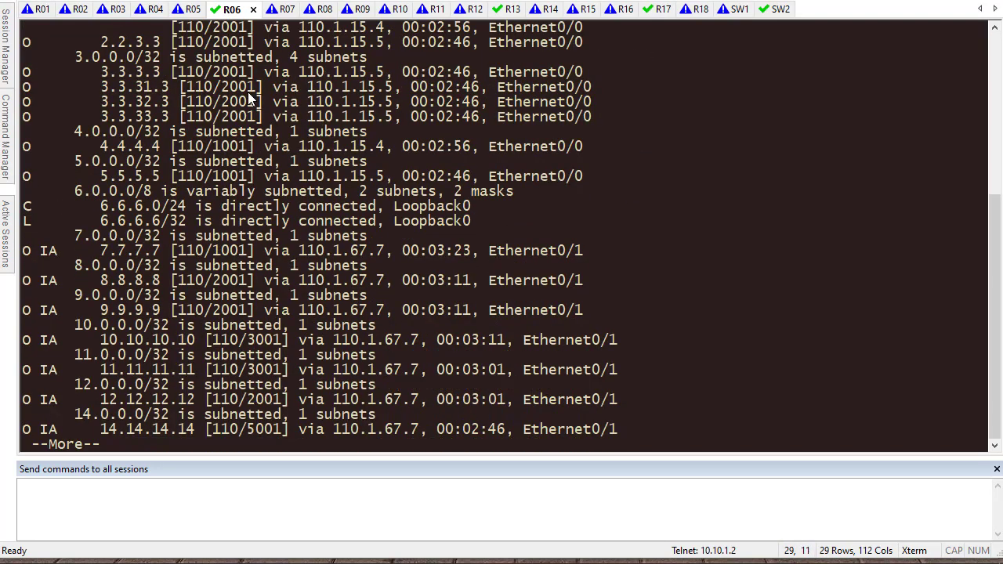
key("space")
key("space")
key("space")
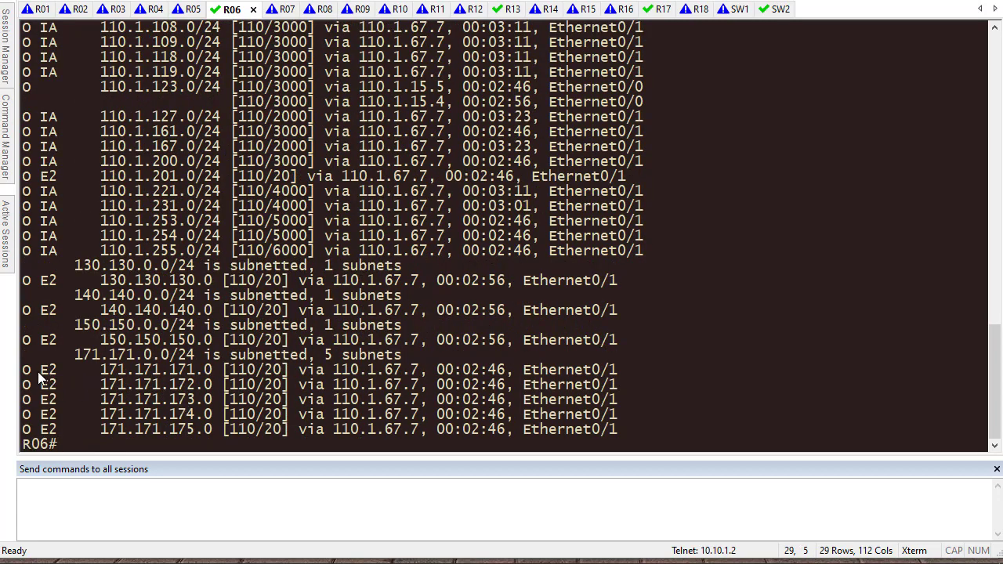
left_click_drag(38, 374, 56, 371)
left_click_drag(266, 370, 280, 371)
- On R13, enter configuration mode and the router ospf 1 context
left_click(500, 10)
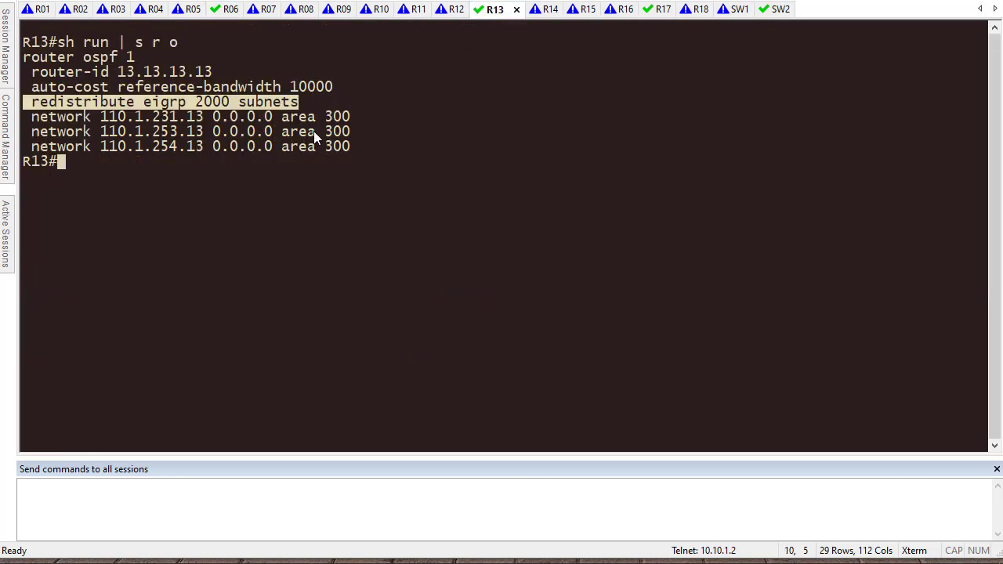
type("conf t")
key("Return")
type("router o")
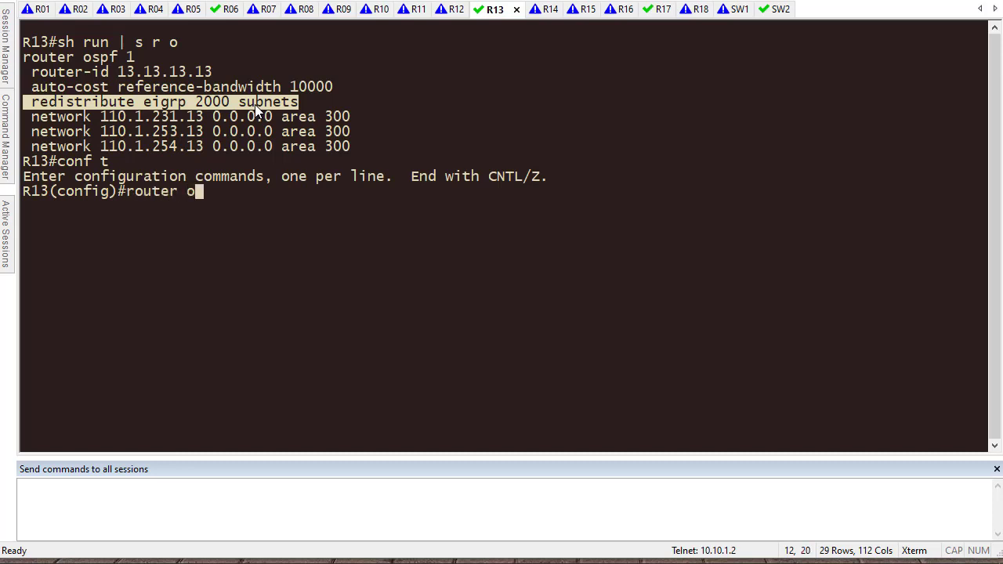
type("spf 1")
key("Return")
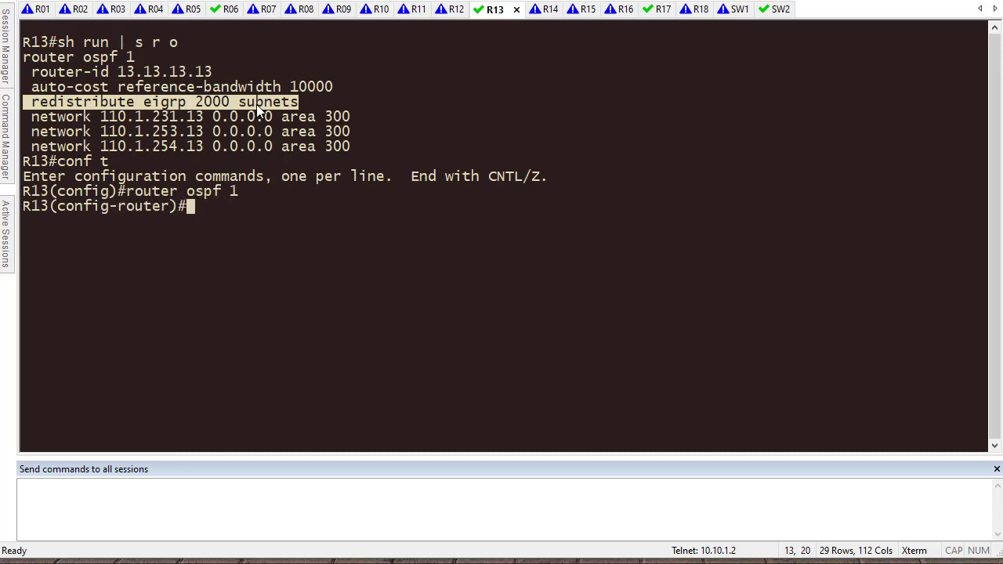
- Apply the pasted redistribute eigrp 2000 subnets line with metric-type 1, then save with 'do wr'
right_click(259, 227)
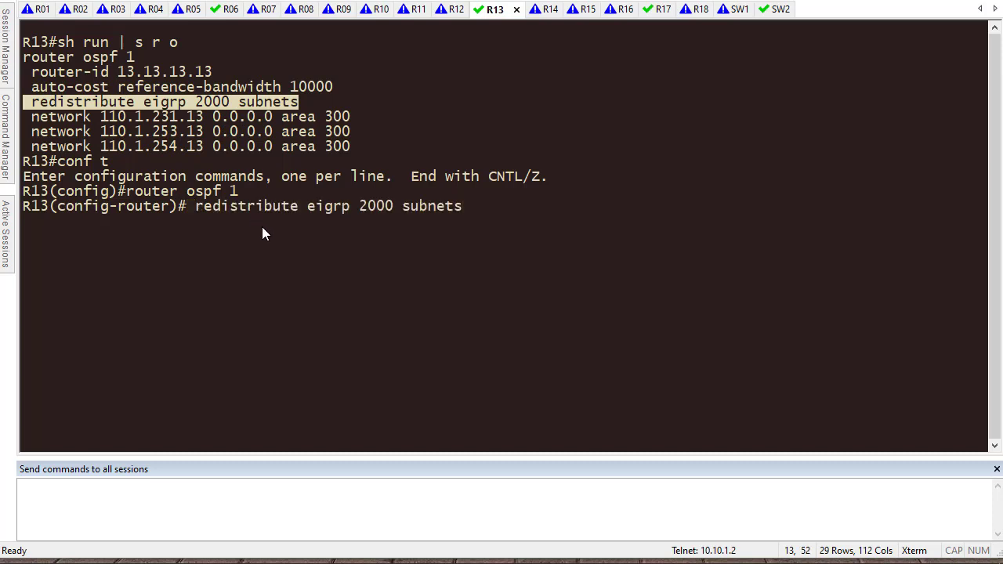
type("met")
key("Tab")
type("-t")
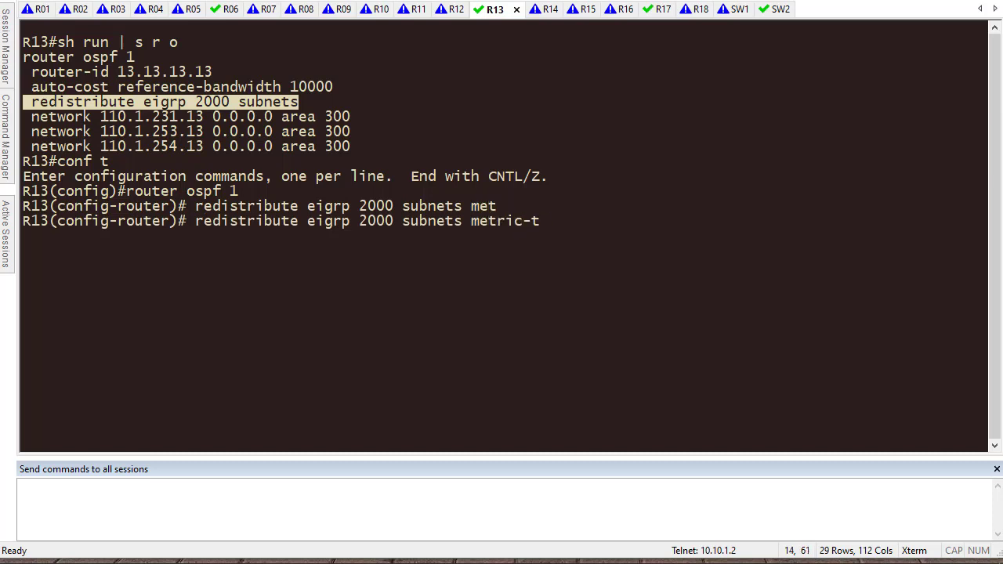
key("Tab")
type("?")
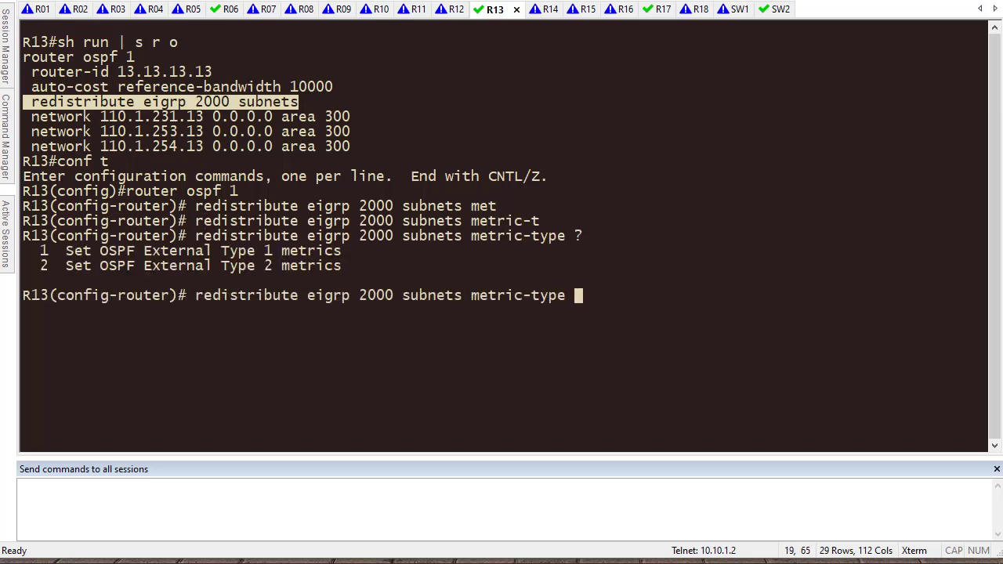
type("1")
key("Return")
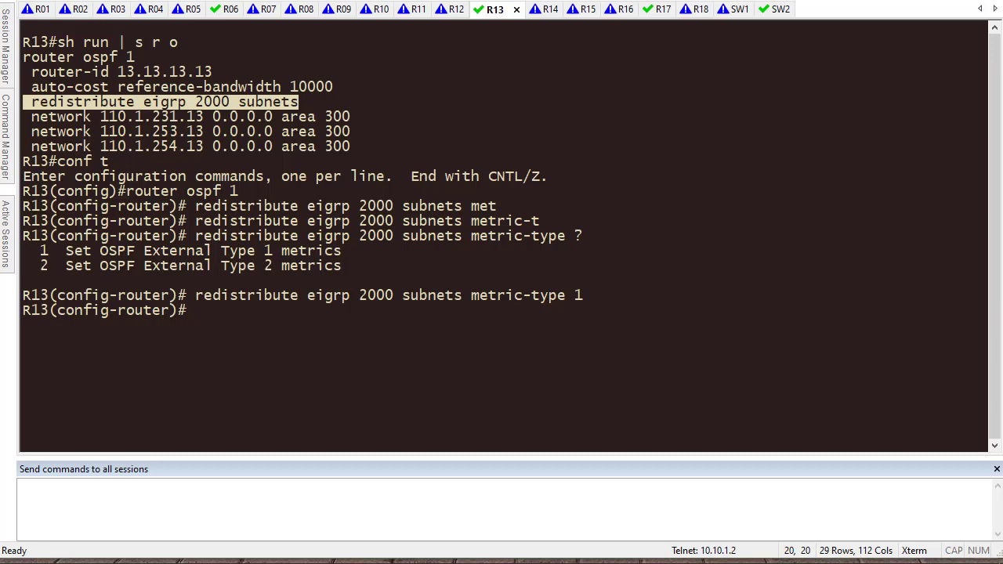
type("do wr")
key("Return")
key("Return")
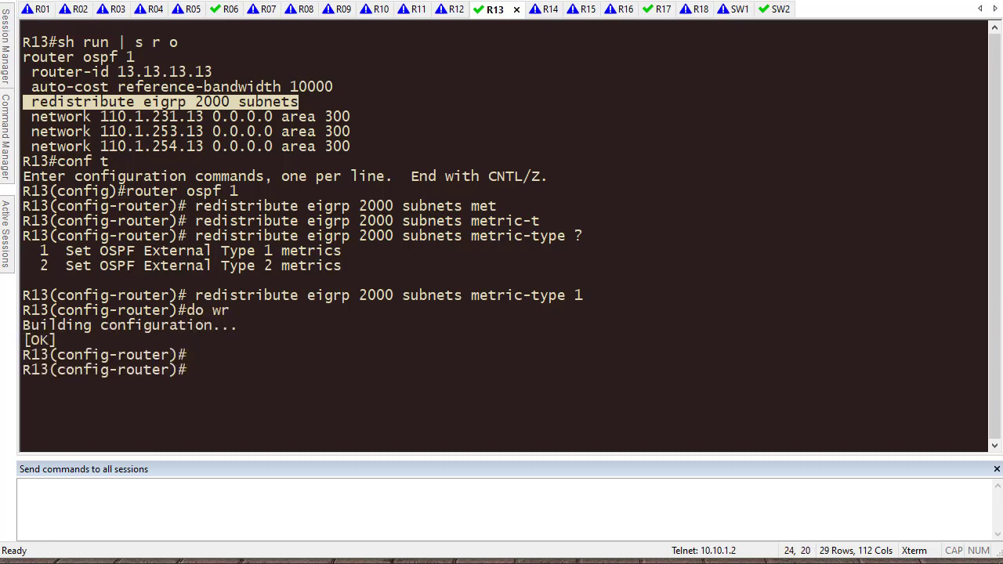
- Rerun 'sh ip route' on R06 and highlight the new 4020 cost on 171.171.171.0
left_click(223, 13)
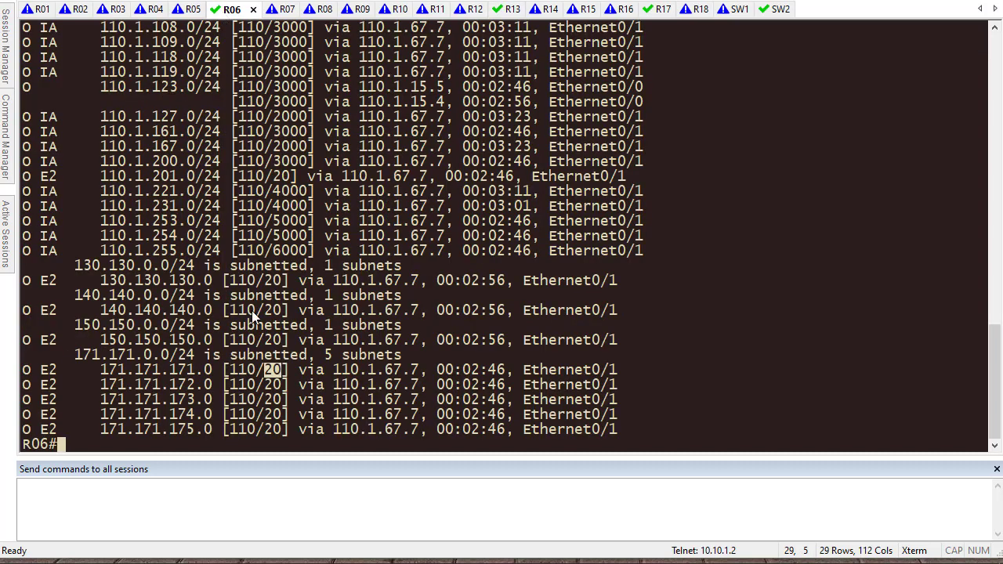
key("Return")
key("Return")
type("sh ip route")
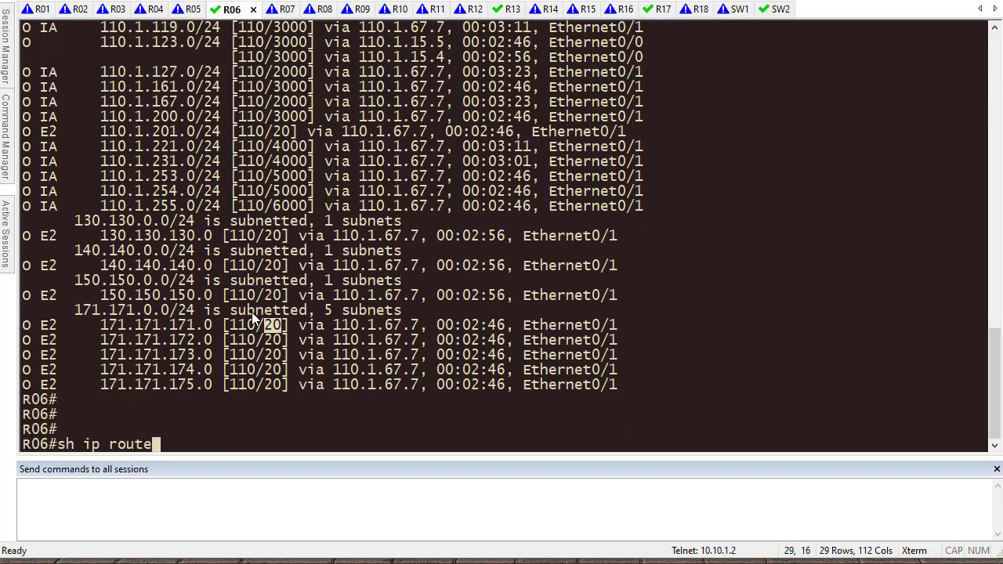
key("Return")
key("space")
key("space")
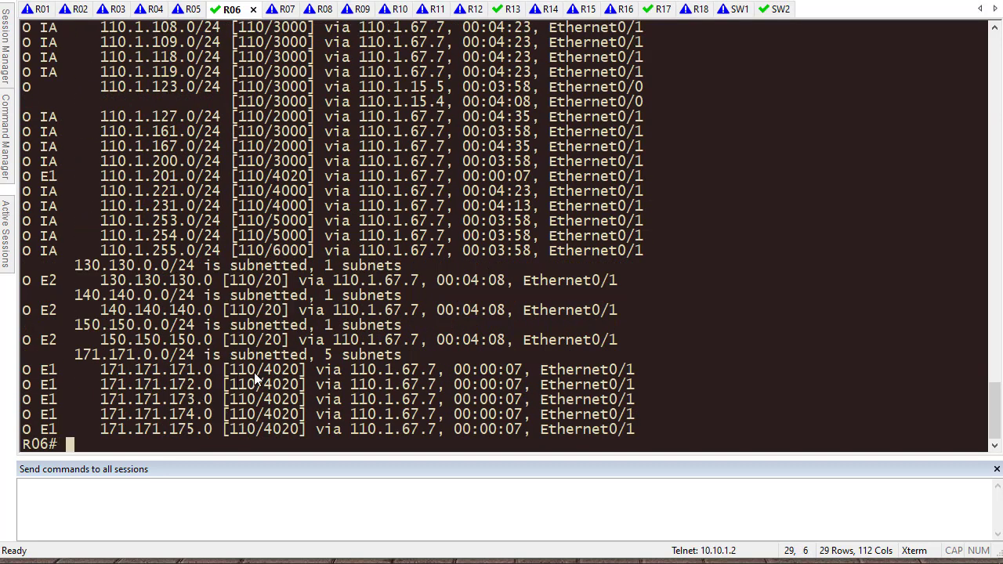
left_click_drag(268, 373, 295, 373)
key("alt+Tab")
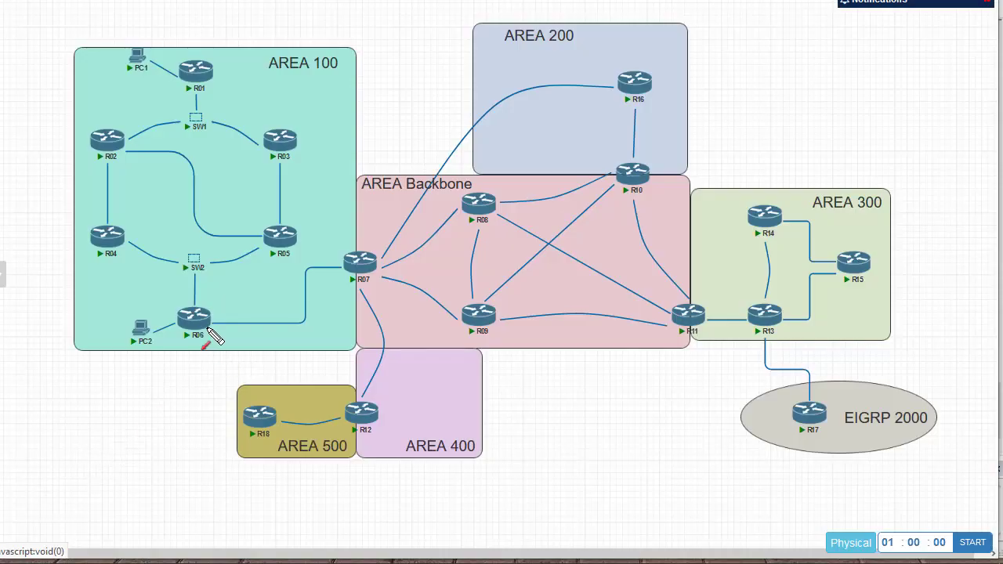
mouse_move(201, 329)
left_mouse_down()
mouse_move(329, 278)
mouse_move(494, 315)
mouse_move(751, 312)
left_mouse_up()
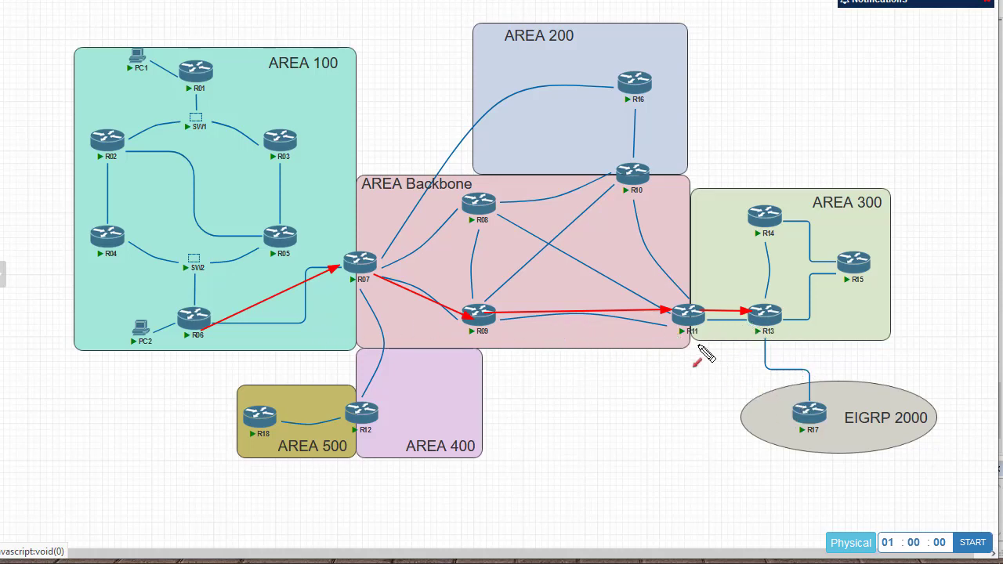
key("Escape")
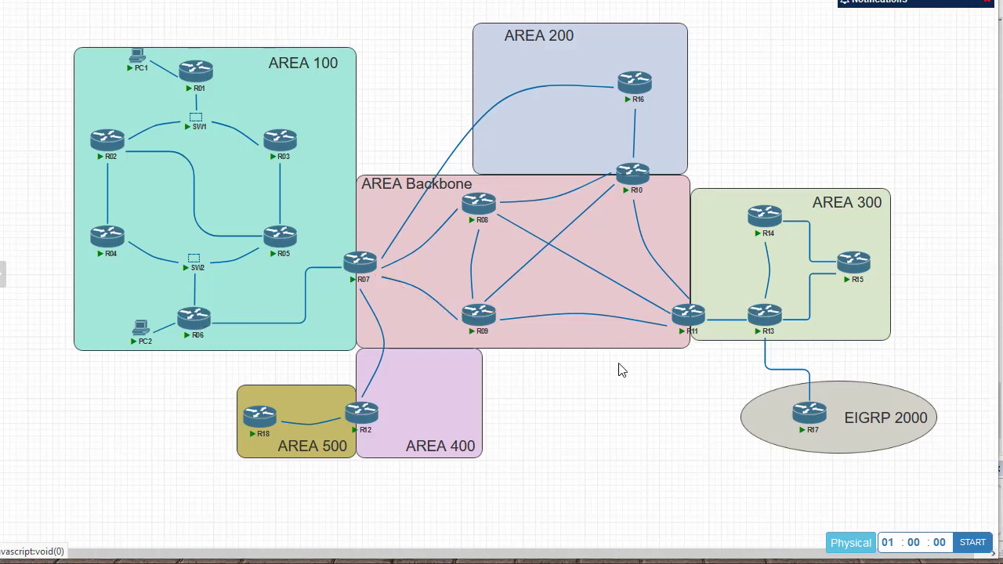